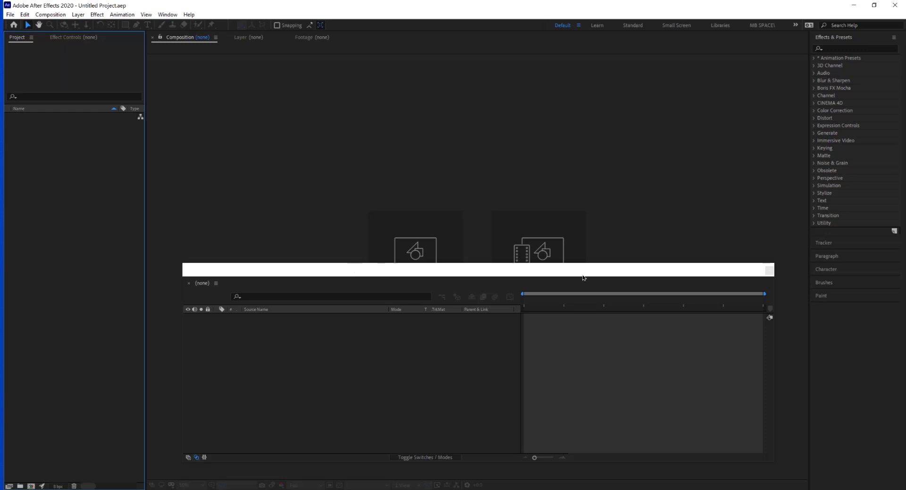
Close the floating Timeline panel and look through the Project, Effect Controls, Layer and Footage panels
{"action": "left_click", "coordinate": [769, 270]}
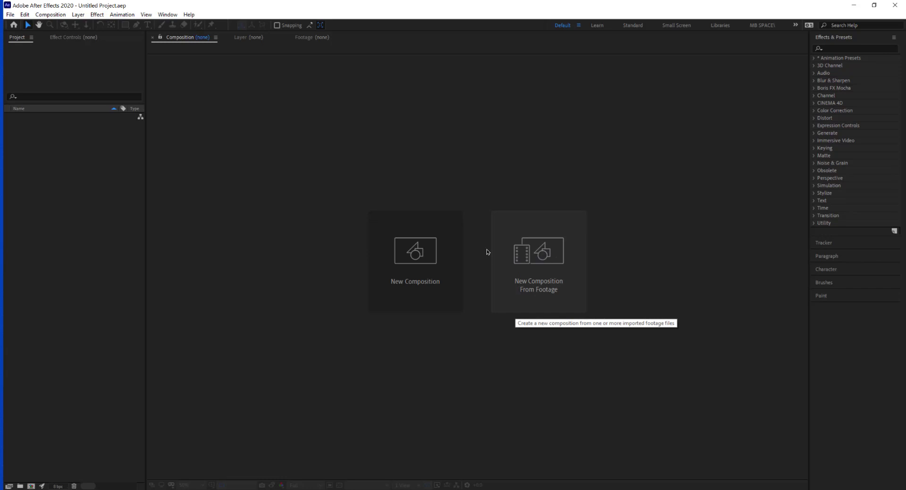
{"action": "left_click", "coordinate": [22, 42]}
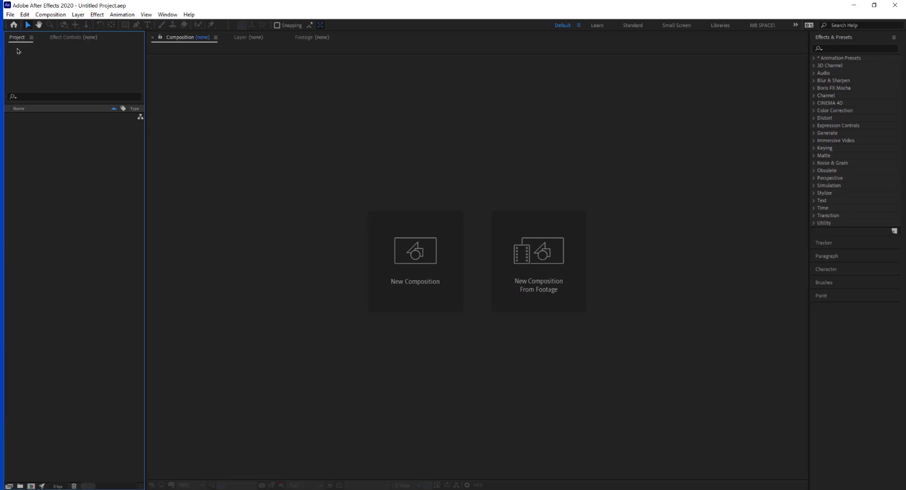
{"action": "left_click", "coordinate": [78, 38]}
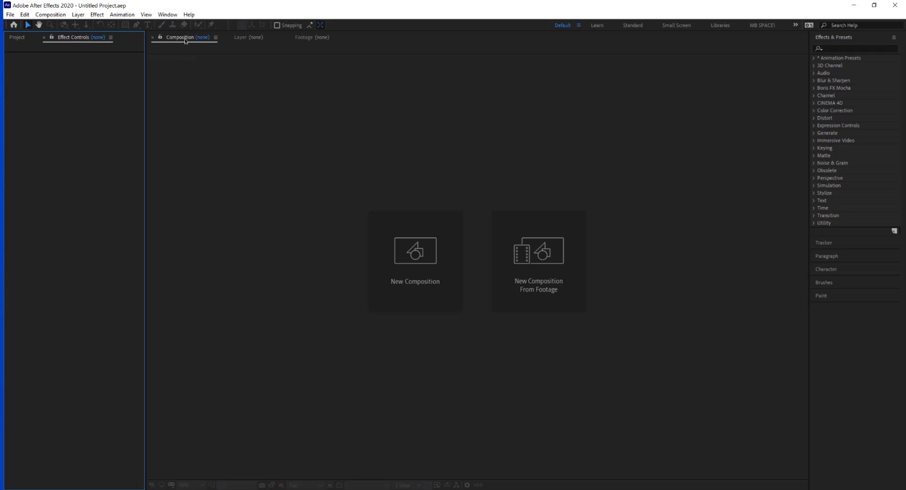
{"action": "left_click", "coordinate": [245, 39]}
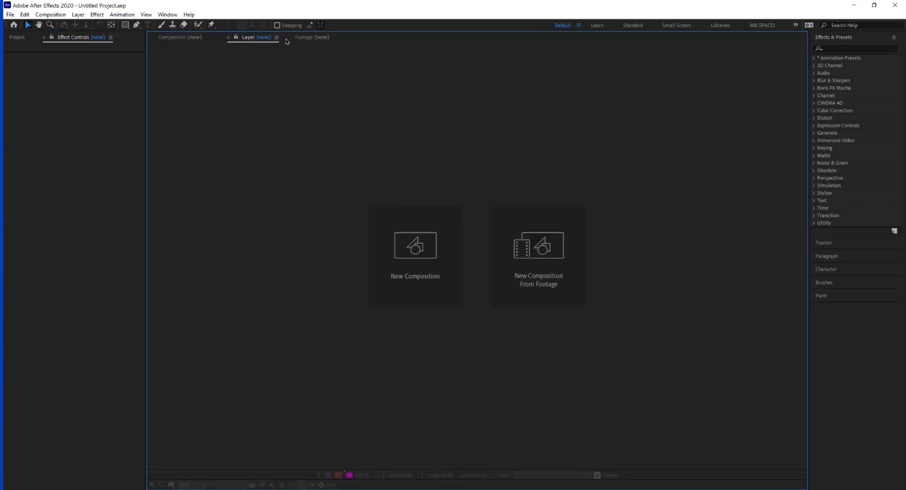
{"action": "left_click", "coordinate": [305, 39]}
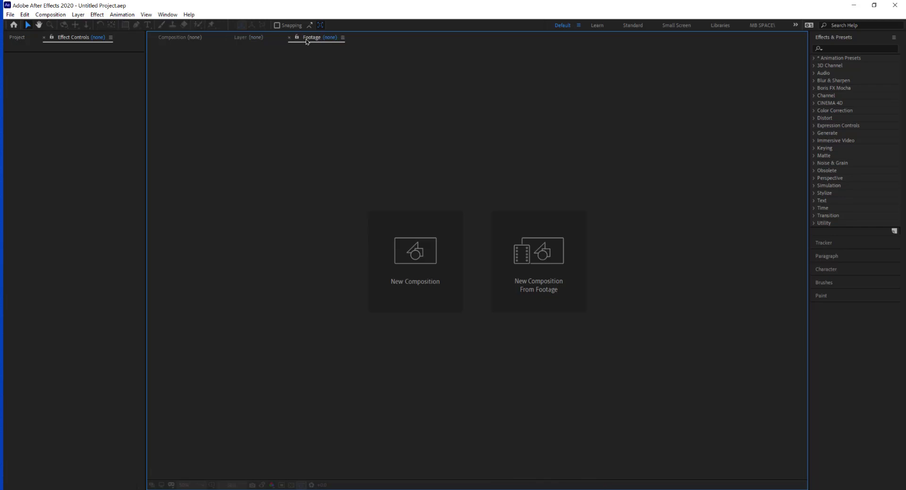
Bring the Brushes panel and the Character panel into view
{"action": "left_click", "coordinate": [168, 15]}
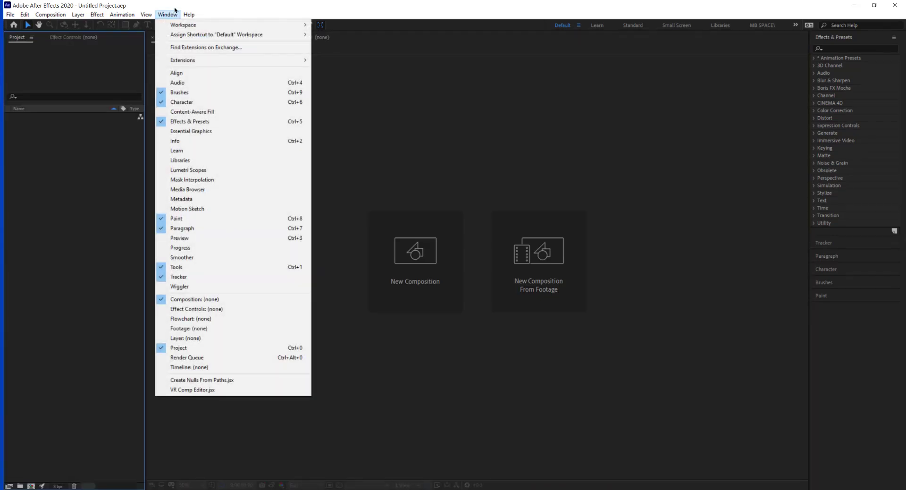
{"action": "left_click", "coordinate": [179, 92]}
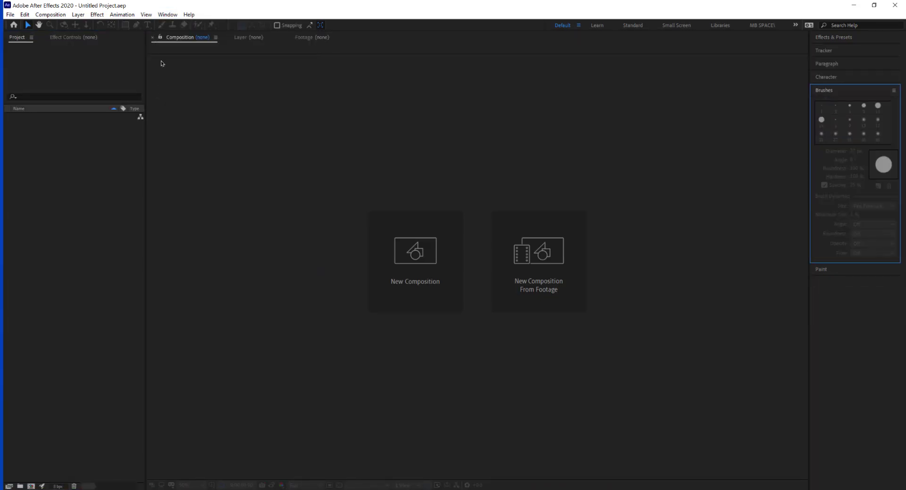
{"action": "left_click", "coordinate": [165, 15]}
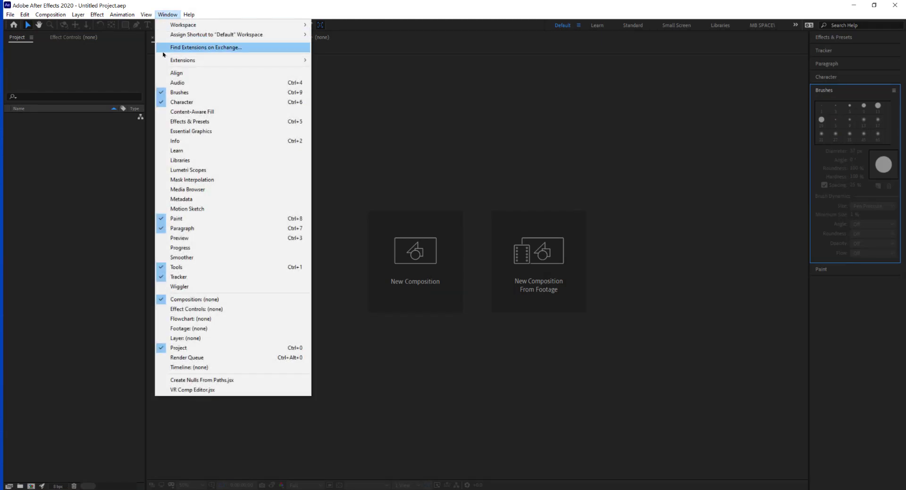
{"action": "left_click", "coordinate": [162, 102]}
Reopen the Timeline panel and dock it below the Composition panel at a reduced height
{"action": "left_click", "coordinate": [168, 15]}
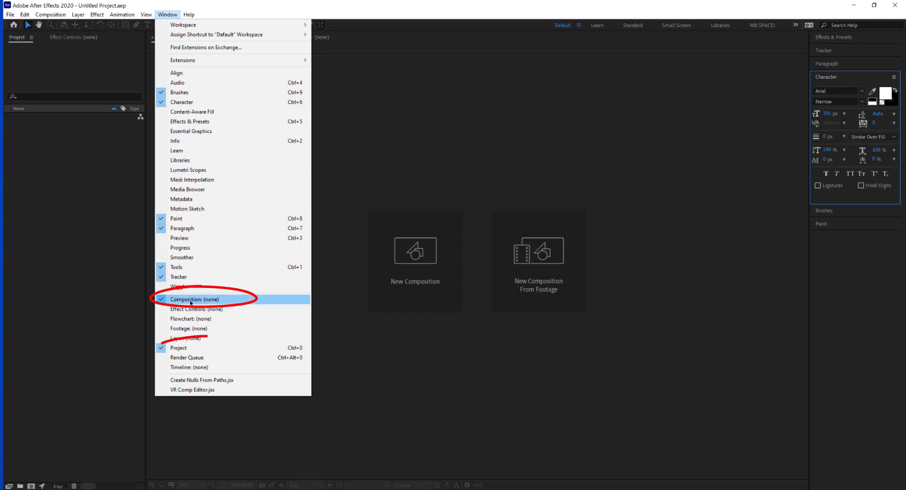
{"action": "left_click", "coordinate": [185, 370]}
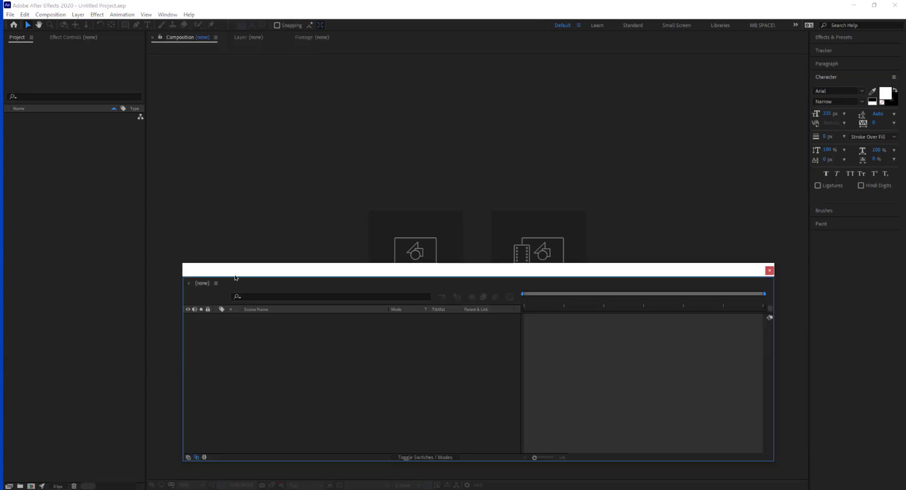
{"action": "left_click_drag", "start_coordinate": [203, 284], "coordinate": [198, 472]}
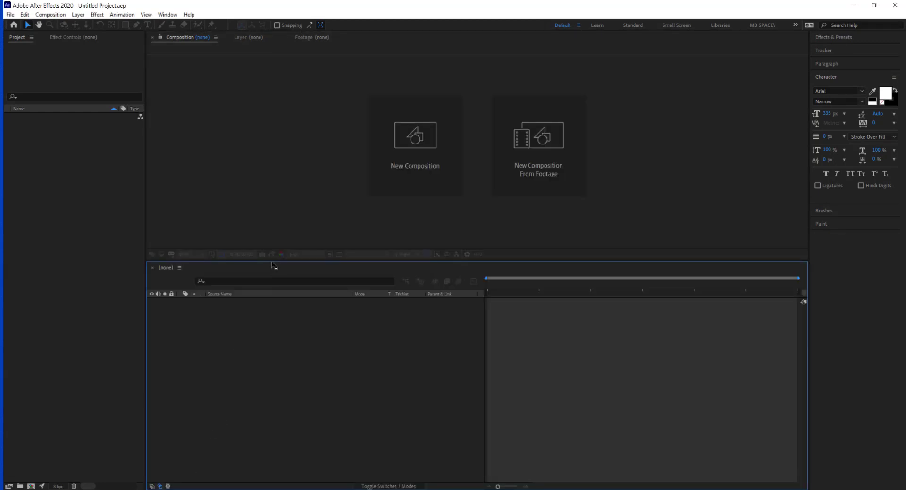
{"action": "left_click_drag", "start_coordinate": [271, 261], "coordinate": [278, 382]}
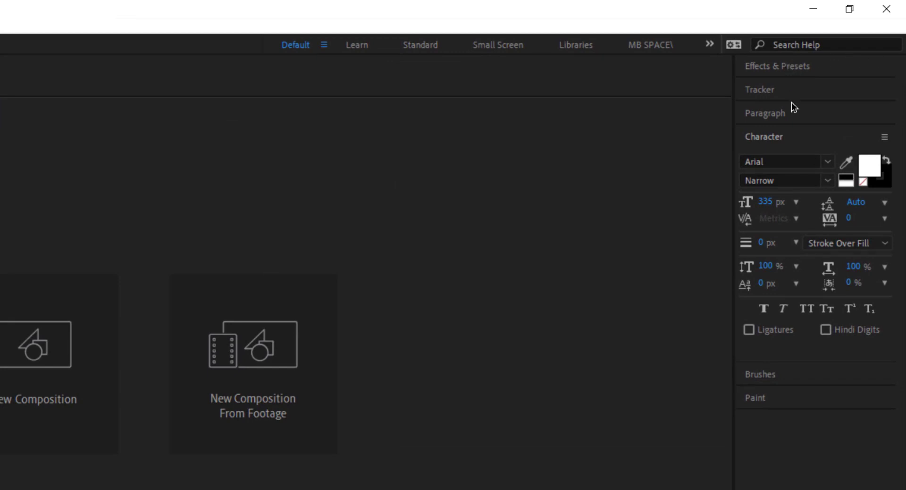
Close the Tracker, Paragraph, Character, Brushes and Paint panels, keeping only Effects & Presets in that group
{"action": "left_click", "coordinate": [775, 93]}
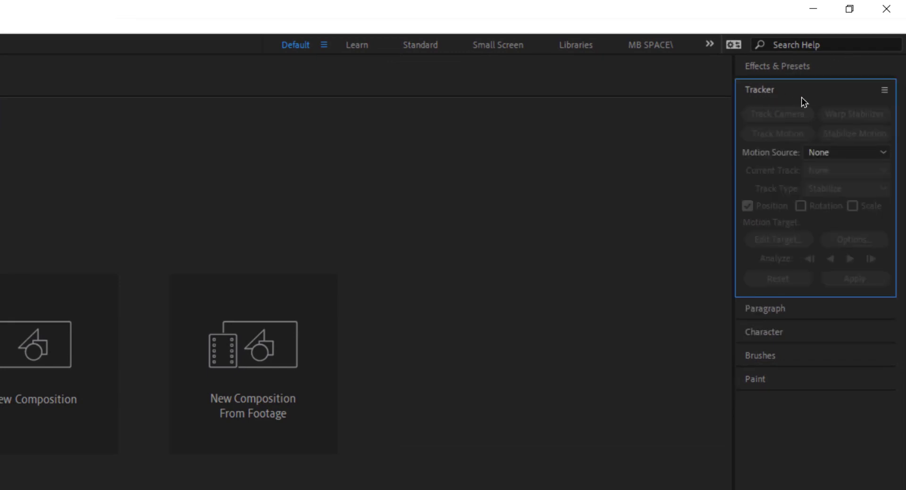
{"action": "left_click", "coordinate": [884, 90]}
{"action": "left_click", "coordinate": [829, 94]}
{"action": "left_click", "coordinate": [884, 90]}
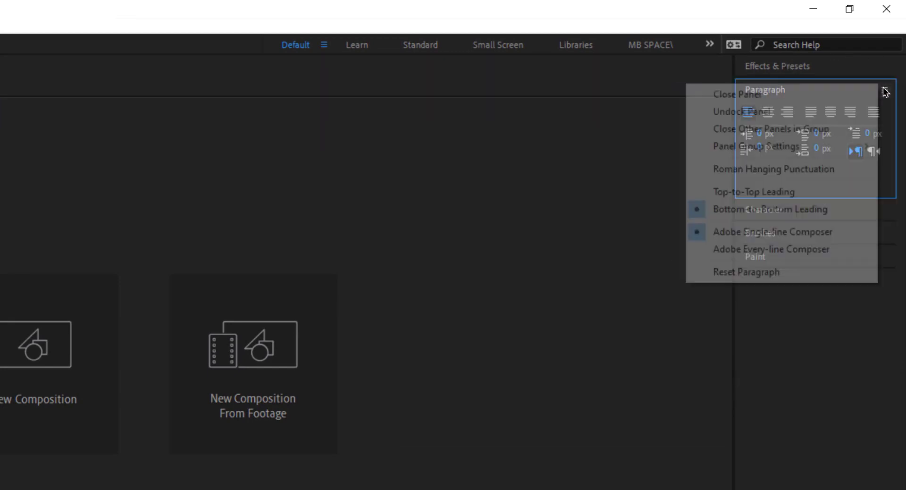
{"action": "left_click", "coordinate": [853, 99]}
{"action": "left_click", "coordinate": [884, 90]}
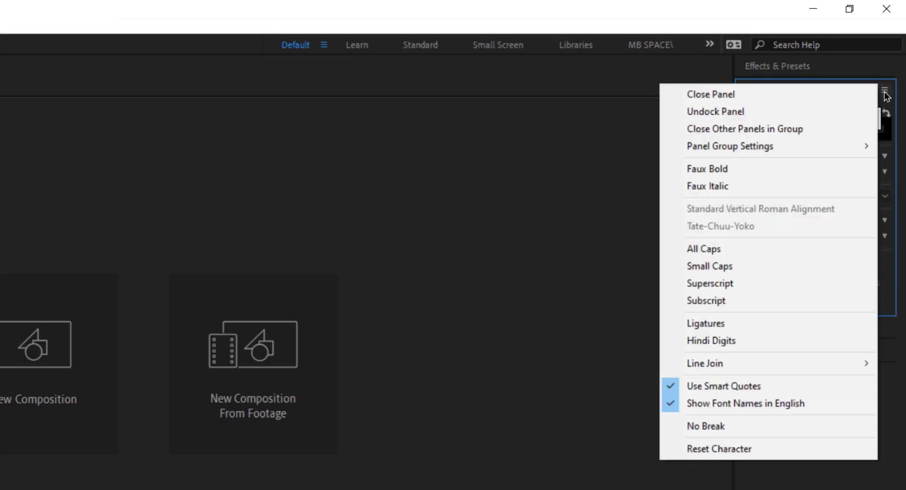
{"action": "left_click", "coordinate": [839, 96]}
{"action": "left_click", "coordinate": [884, 90]}
{"action": "left_click", "coordinate": [832, 100]}
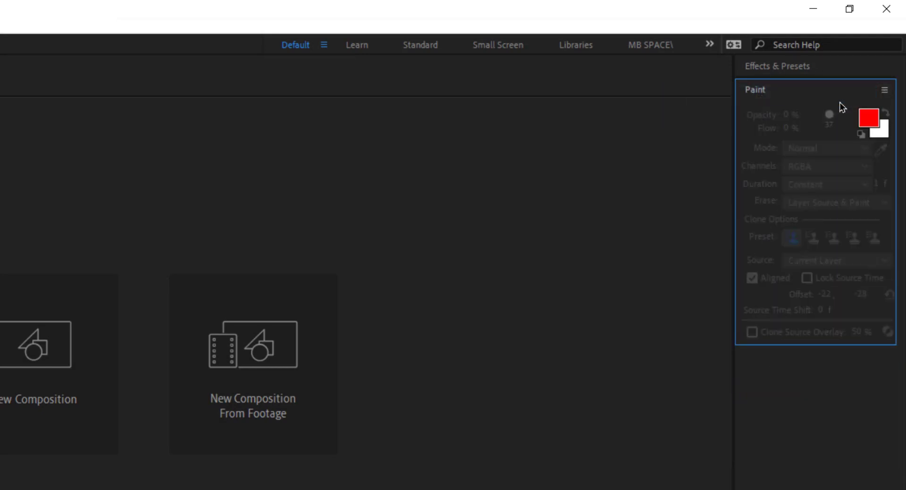
{"action": "left_click", "coordinate": [885, 90]}
{"action": "left_click", "coordinate": [833, 96]}
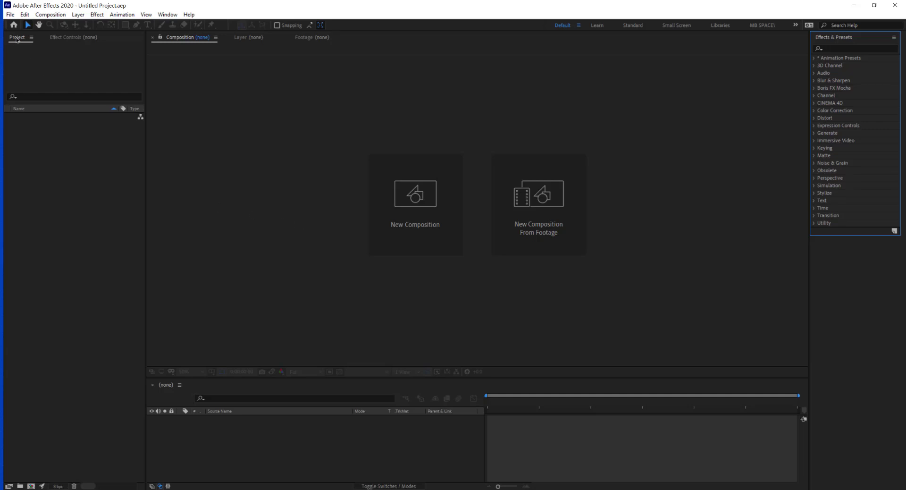
Try docking the Project panel in its own column and regroup it with the Effect Controls panel
{"action": "left_click_drag", "start_coordinate": [17, 40], "coordinate": [137, 147]}
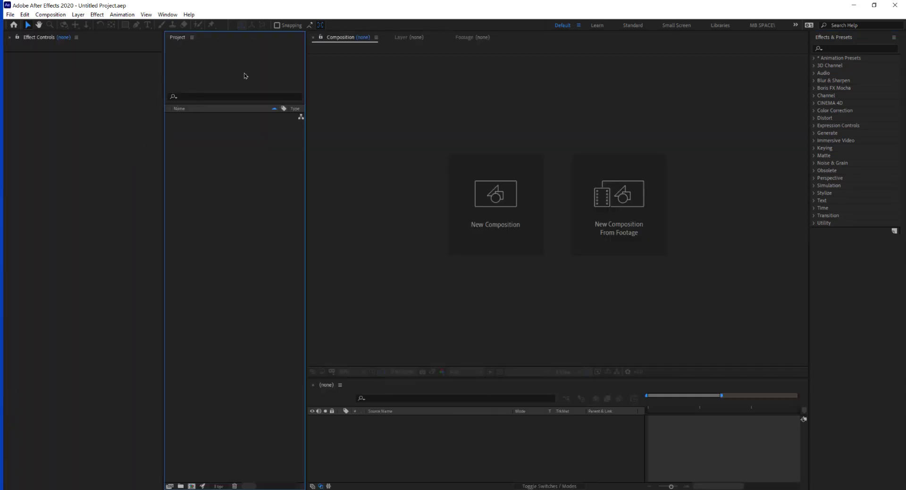
{"action": "left_click_drag", "start_coordinate": [184, 40], "coordinate": [108, 38]}
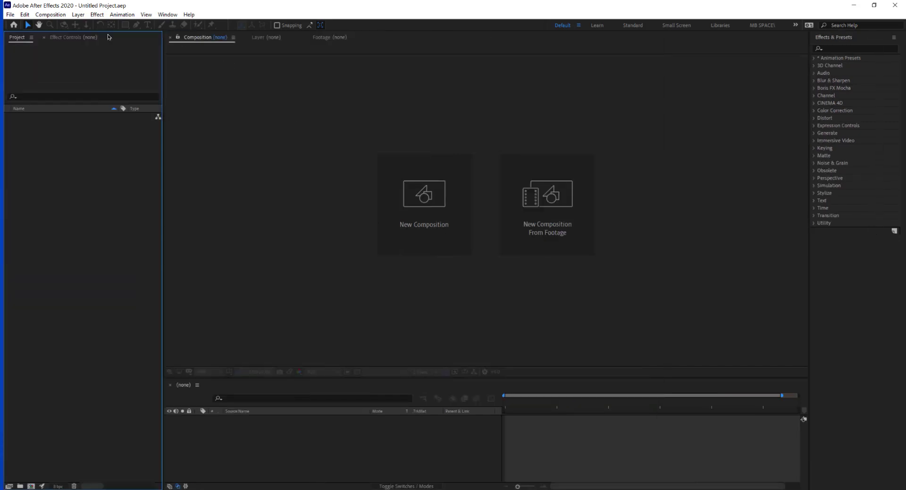
{"action": "left_click", "coordinate": [77, 40]}
{"action": "left_click", "coordinate": [20, 38]}
Start a new composition and set its frame rate to 24 frames per second
{"action": "left_click", "coordinate": [427, 196]}
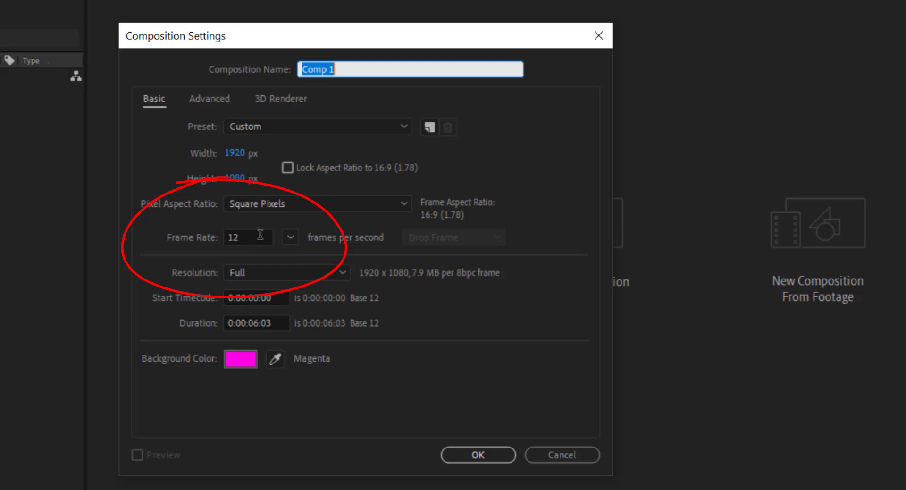
{"action": "left_click", "coordinate": [245, 236]}
{"action": "left_click_drag", "start_coordinate": [246, 237], "coordinate": [220, 238]}
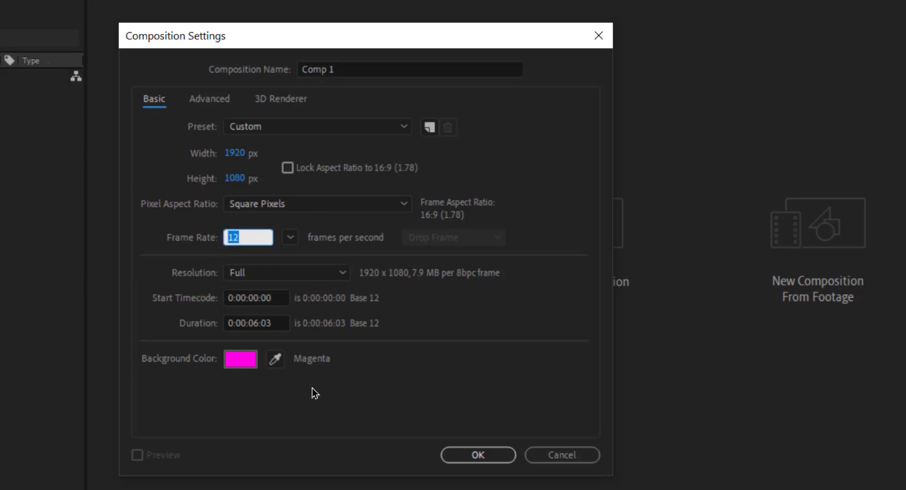
{"action": "type", "text": "29.97"}
{"action": "key", "text": "BackSpace"}
{"action": "key", "text": "BackSpace"}
{"action": "key", "text": "BackSpace"}
{"action": "key", "text": "BackSpace"}
{"action": "key", "text": "BackSpace"}
{"action": "type", "text": "24"}
Set the new composition's duration to 0:00:10:00
{"action": "left_click_drag", "start_coordinate": [272, 322], "coordinate": [246, 325]}
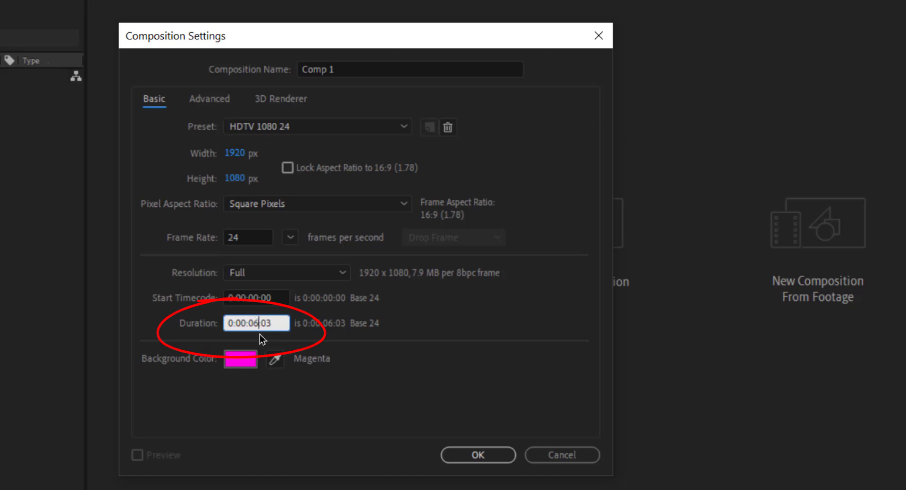
{"action": "key", "text": "BackSpace"}
{"action": "type", "text": "10:"}
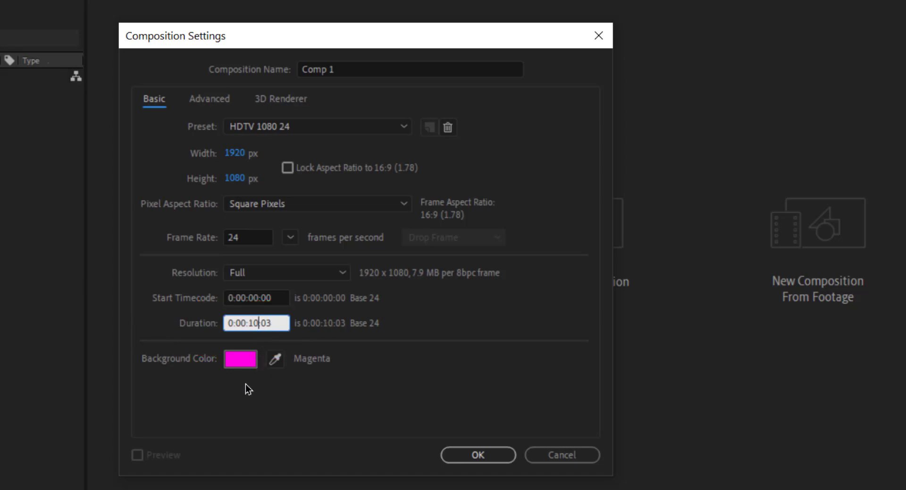
{"action": "key", "text": "Right"}
{"action": "key", "text": "Right"}
{"action": "key", "text": "BackSpace"}
{"action": "key", "text": "BackSpace"}
{"action": "type", "text": "00"}
Set the composition's background color to black (000000)
{"action": "left_click", "coordinate": [242, 362]}
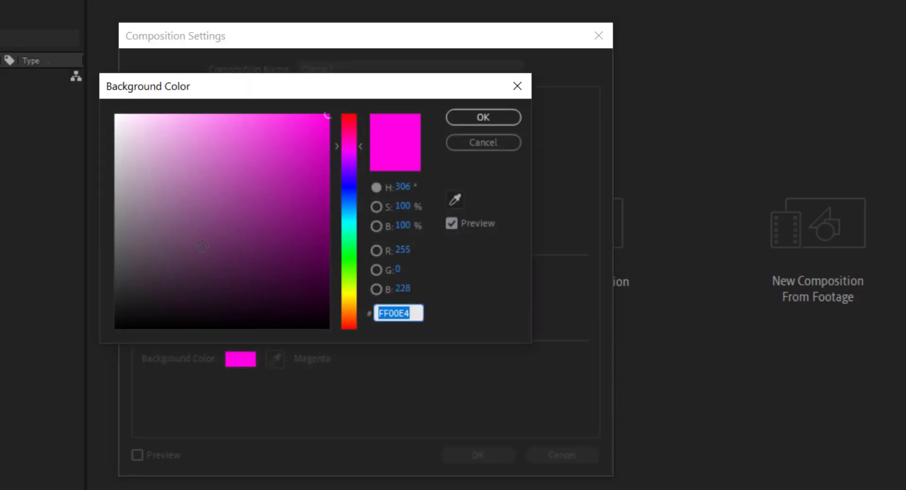
{"action": "left_click_drag", "start_coordinate": [141, 297], "coordinate": [99, 354]}
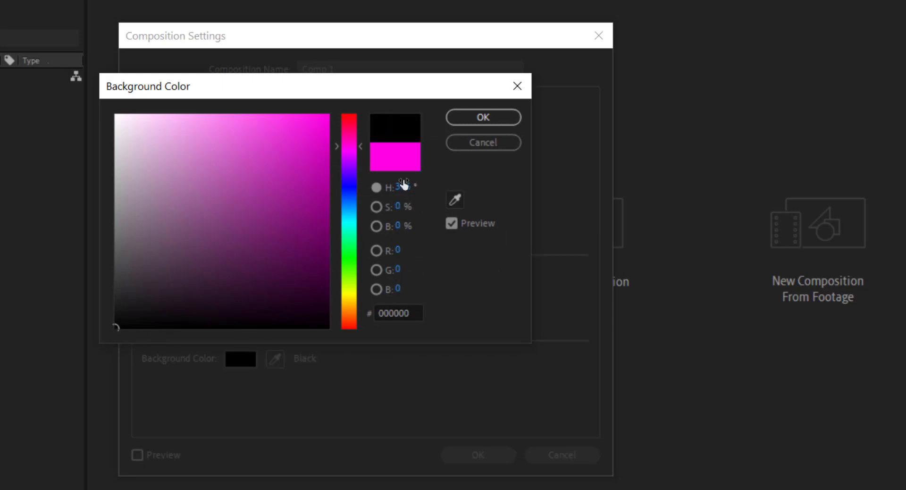
{"action": "left_click", "coordinate": [481, 118]}
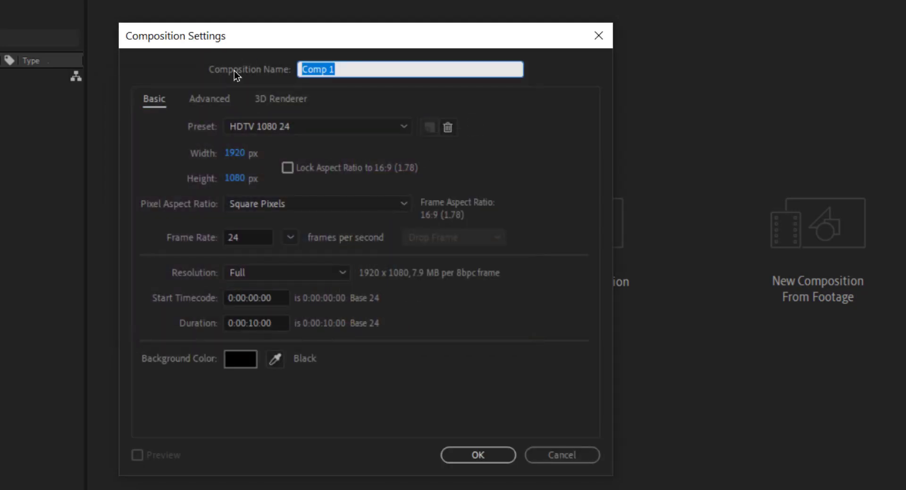
Name the composition "Burton Motion Graphic" and create it
{"action": "key", "text": "BackSpace"}
{"action": "type", "text": "Burton"}
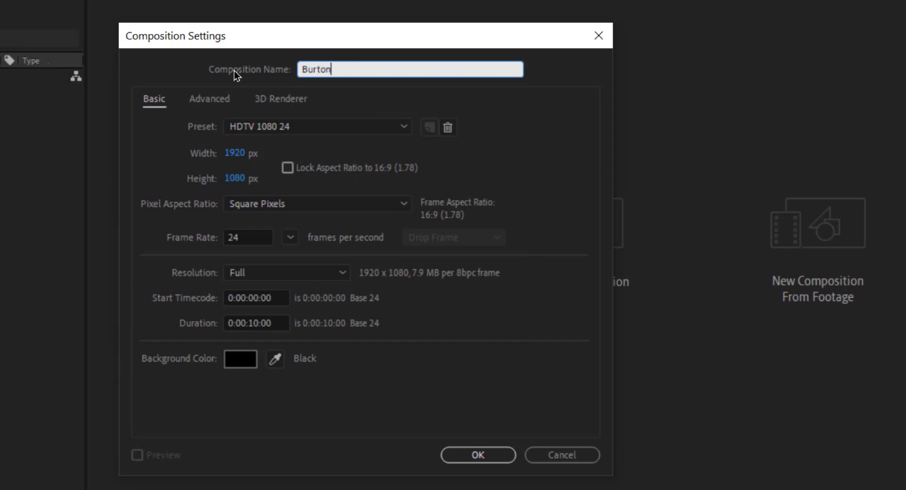
{"action": "type", "text": " Motion Graphic"}
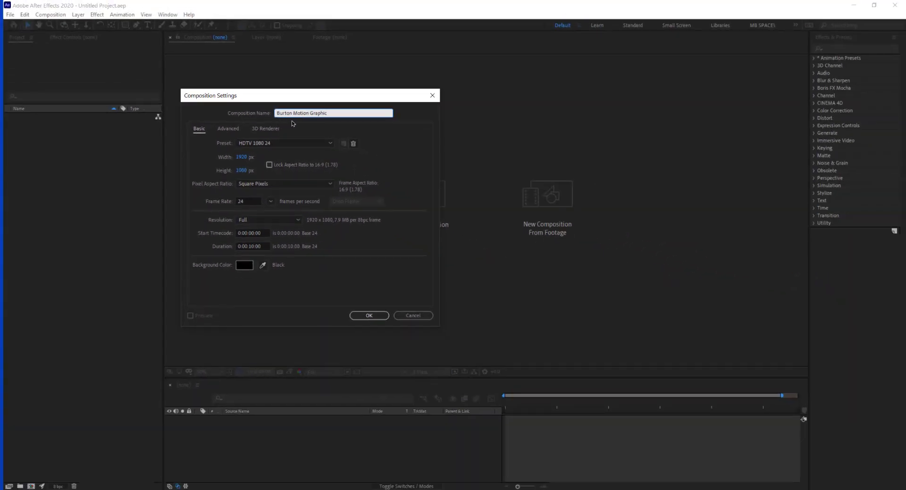
{"action": "left_click", "coordinate": [369, 320]}
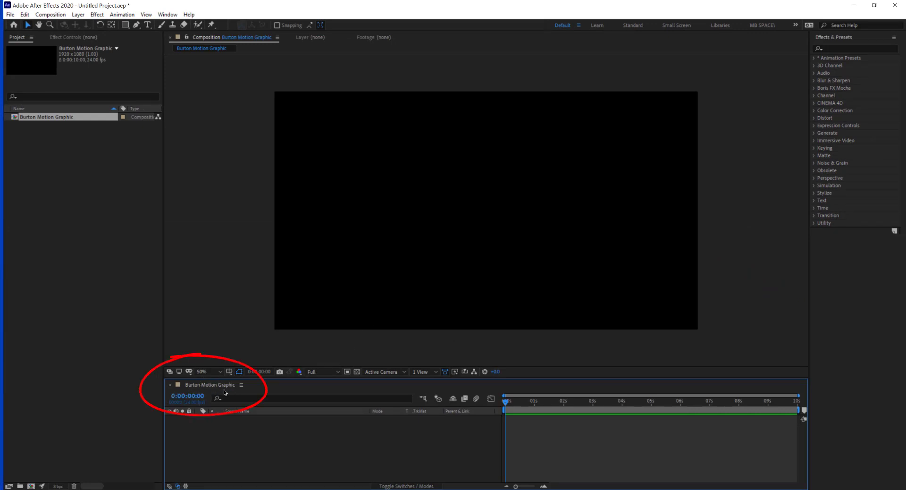
Try shortening the work area to about the first 3 seconds, undo it and return the playhead to the start
{"action": "left_click_drag", "start_coordinate": [511, 401], "coordinate": [507, 420]}
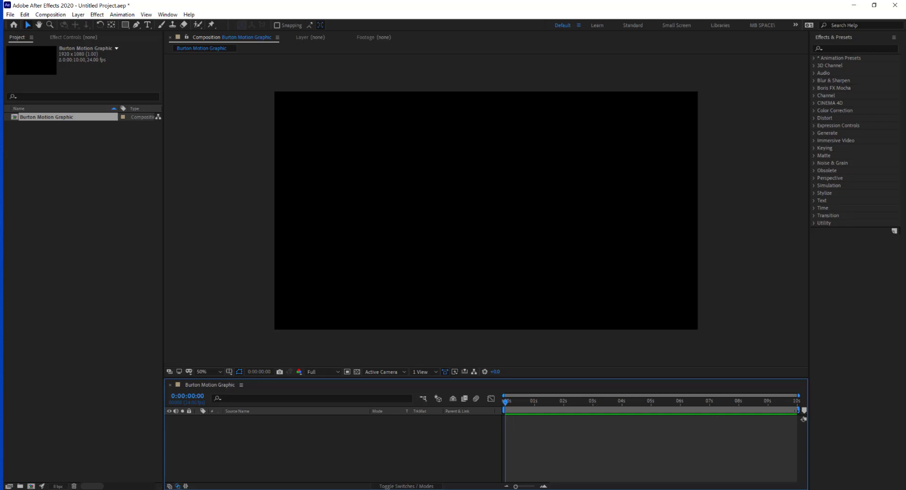
{"action": "left_click_drag", "start_coordinate": [798, 410], "coordinate": [602, 409]}
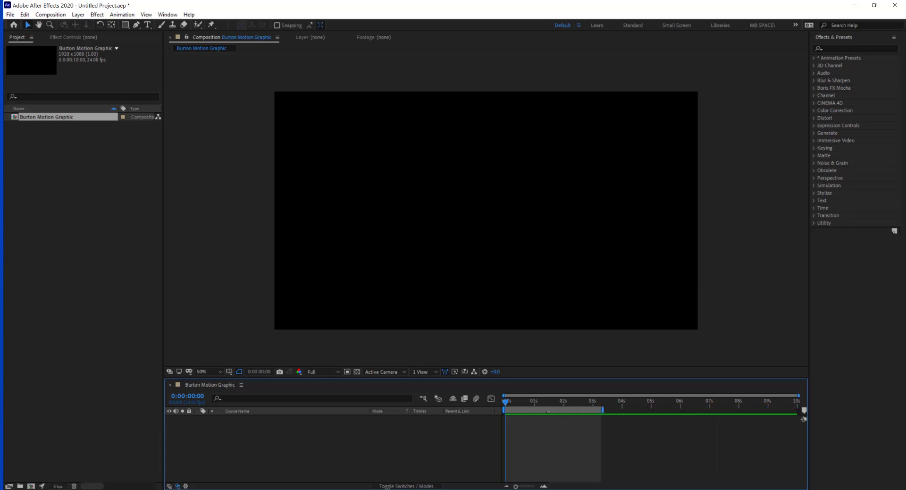
{"action": "left_click_drag", "start_coordinate": [548, 411], "coordinate": [809, 424]}
{"action": "key", "text": "ctrl+z"}
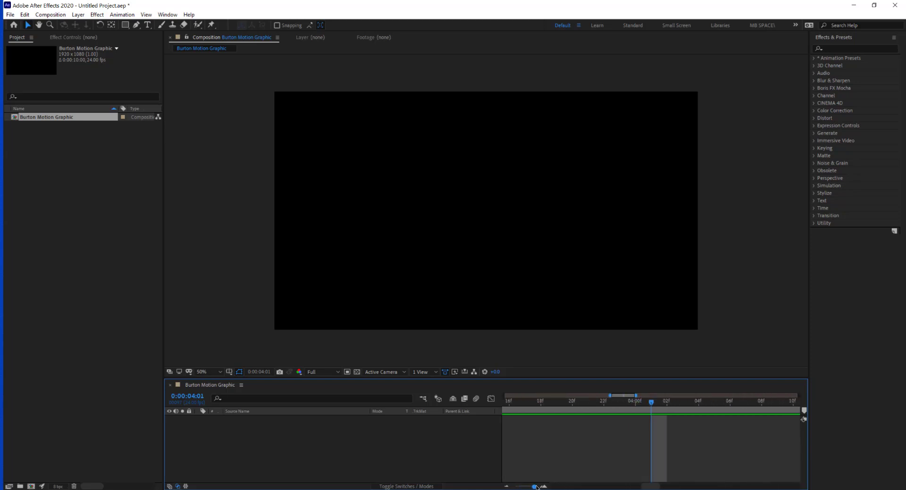
{"action": "left_click_drag", "start_coordinate": [517, 409], "coordinate": [490, 408]}
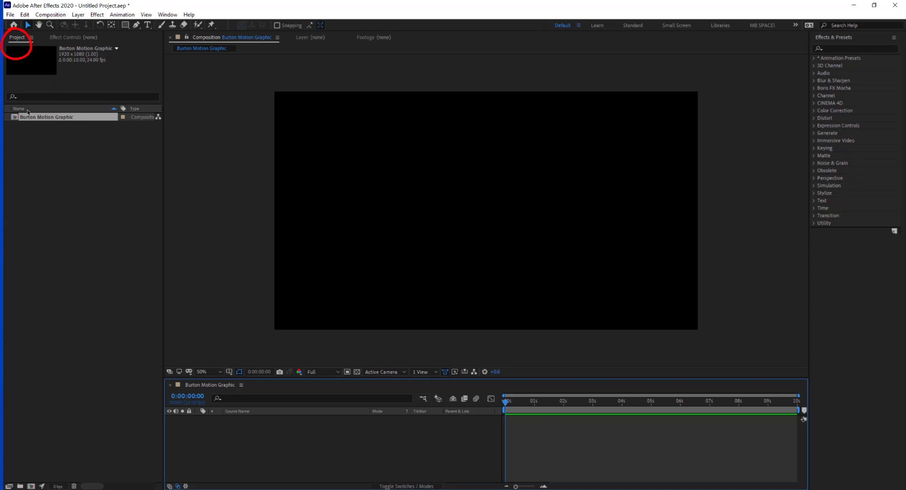
Import the 22_130_Jury PNG image sequence, place it centered in the composition and play it back
{"action": "left_click", "coordinate": [28, 187]}
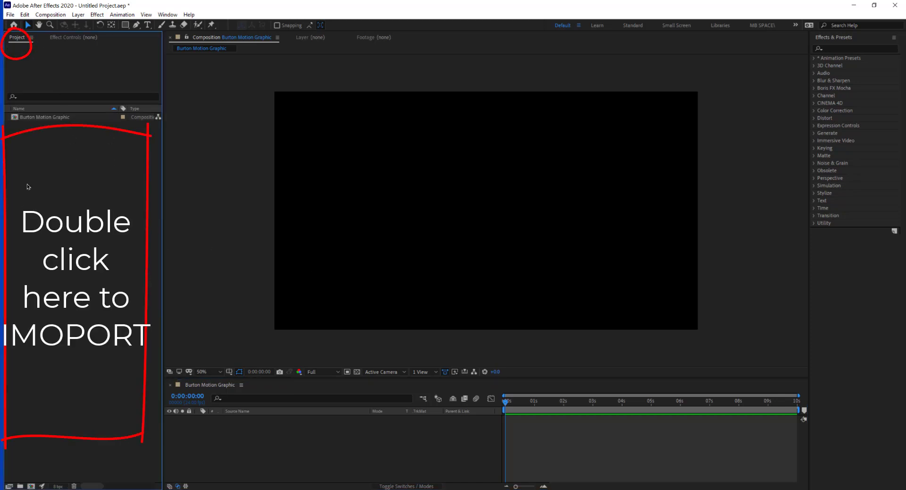
{"action": "double_click", "coordinate": [27, 187]}
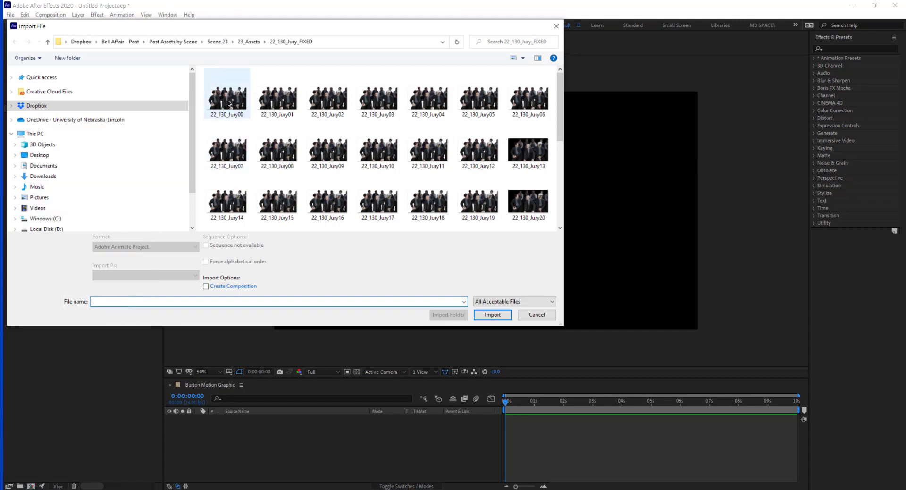
{"action": "double_click", "coordinate": [228, 103]}
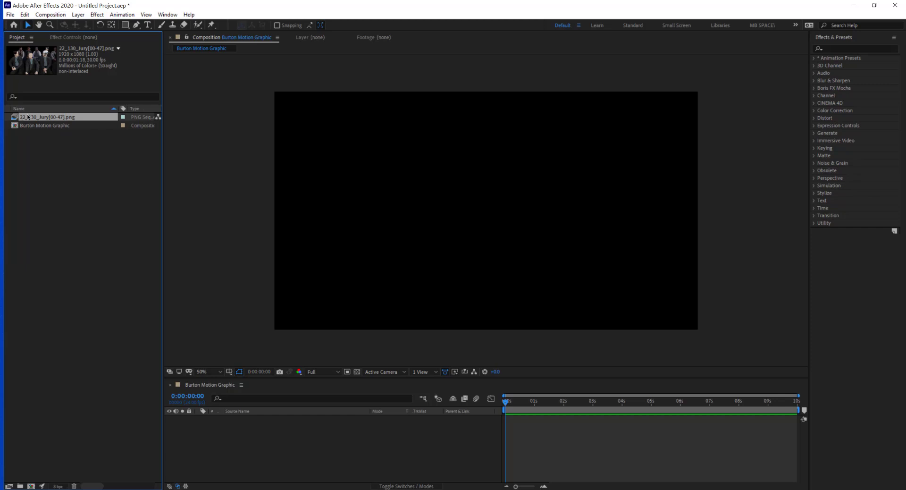
{"action": "left_click_drag", "start_coordinate": [27, 117], "coordinate": [485, 212]}
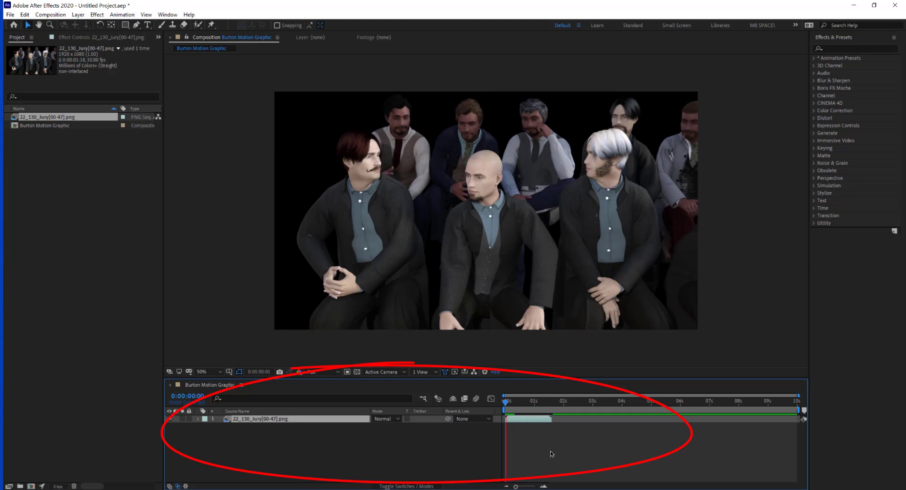
{"action": "key", "text": "space"}
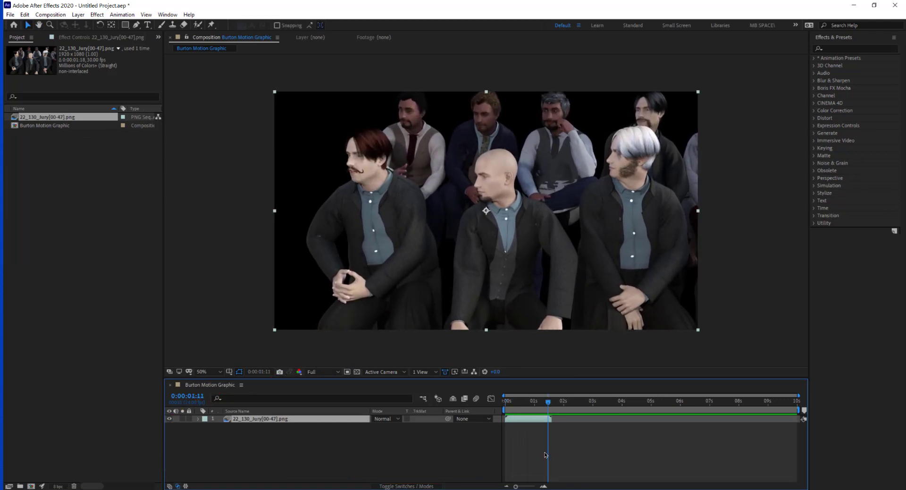
Delete the 22_130_Jury sequence from the project and return the playhead to the start of the timeline
{"action": "left_click", "coordinate": [51, 117]}
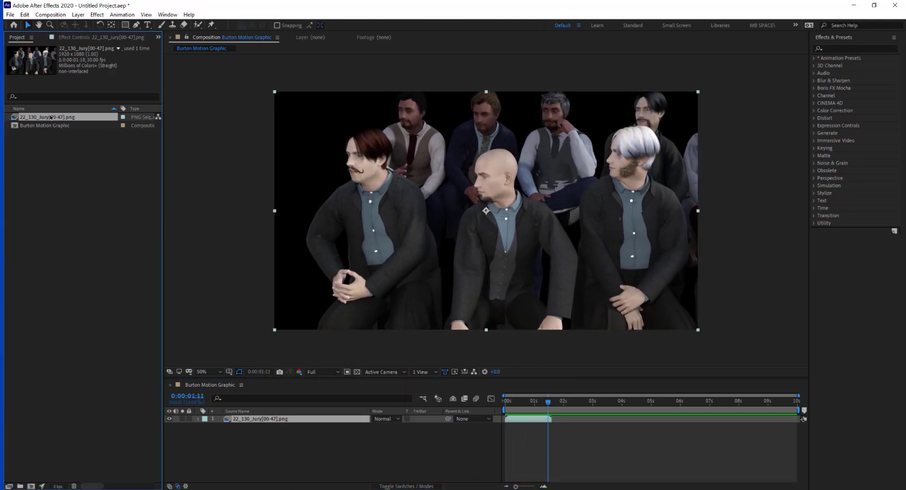
{"action": "key", "text": "Delete"}
{"action": "left_click", "coordinate": [513, 266]}
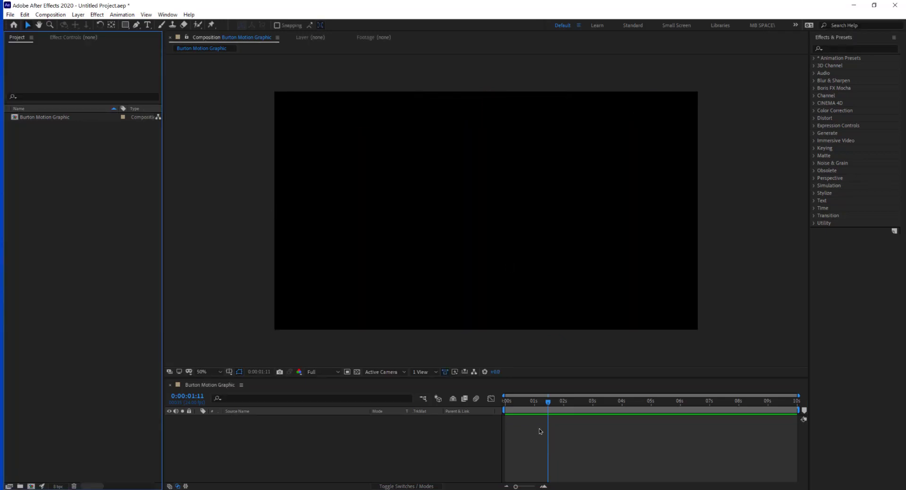
{"action": "left_click", "coordinate": [536, 403]}
{"action": "left_click_drag", "start_coordinate": [506, 408], "coordinate": [504, 408]}
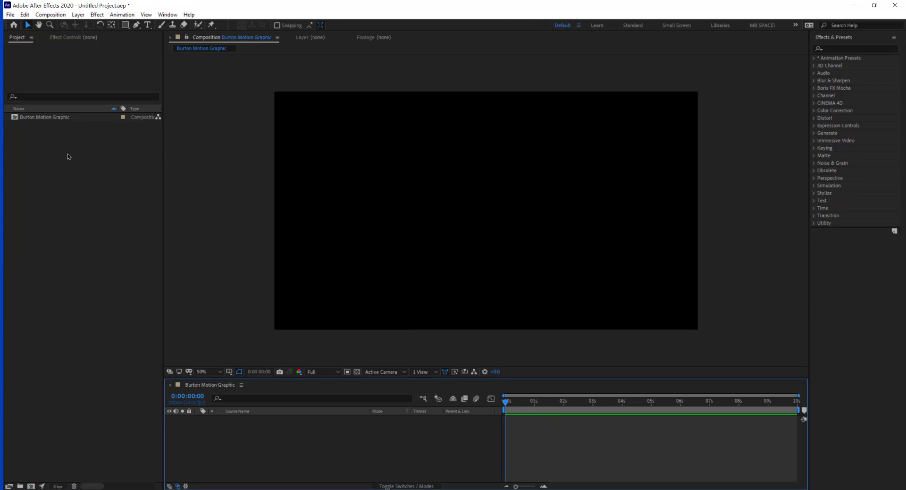
Add a new empty shape layer to the Burton Motion Graphic composition
{"action": "left_click", "coordinate": [77, 15]}
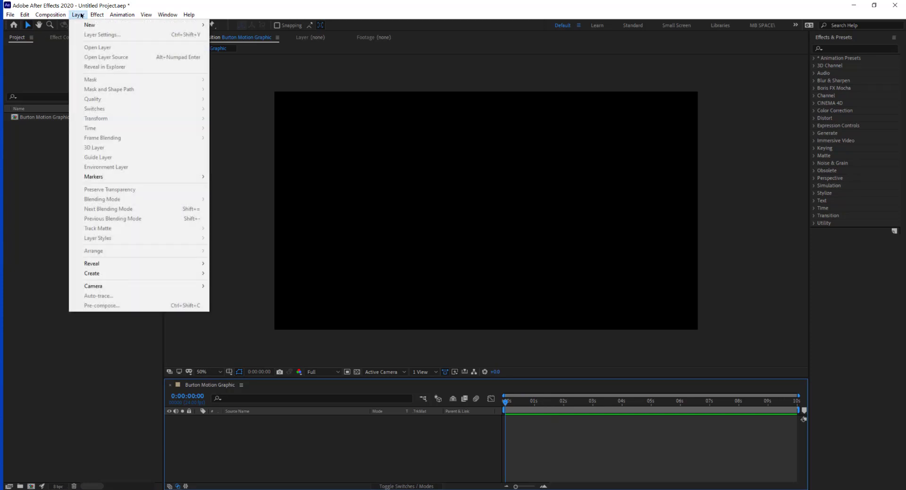
{"action": "mouse_move", "coordinate": [85, 28]}
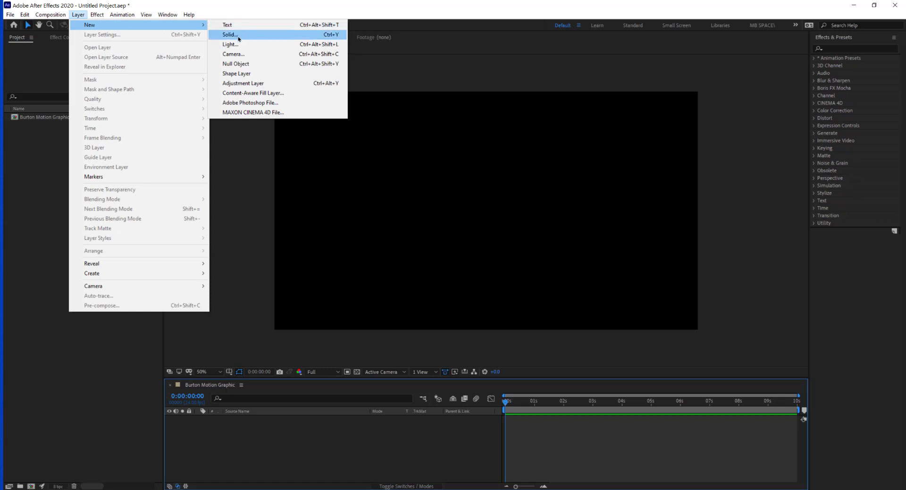
{"action": "left_click", "coordinate": [242, 75]}
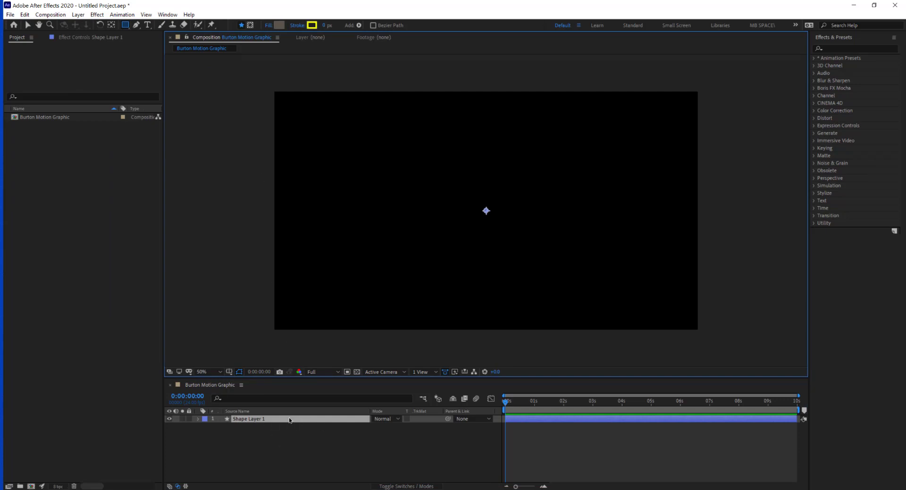
Choose the Ellipse tool with a 0 px stroke and set the shape fill to bright magenta
{"action": "left_click_drag", "start_coordinate": [126, 28], "coordinate": [168, 45]}
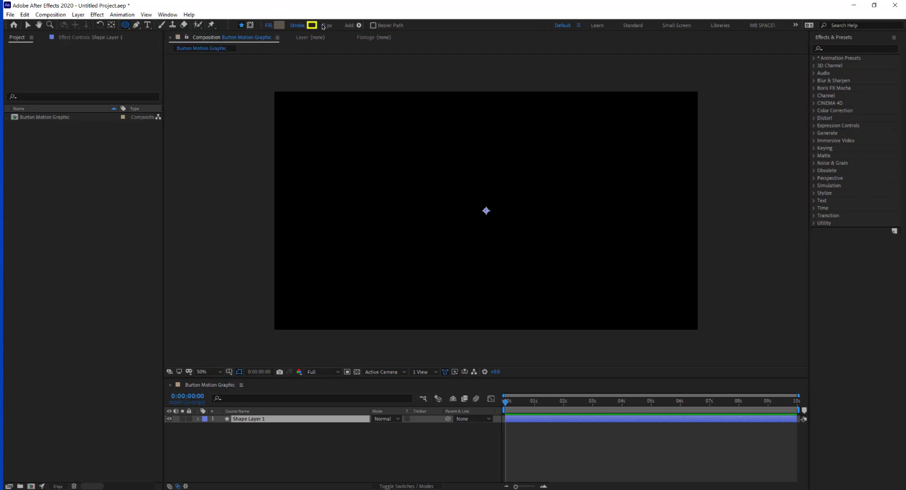
{"action": "left_click_drag", "start_coordinate": [325, 27], "coordinate": [337, 25]}
{"action": "left_click", "coordinate": [280, 26]}
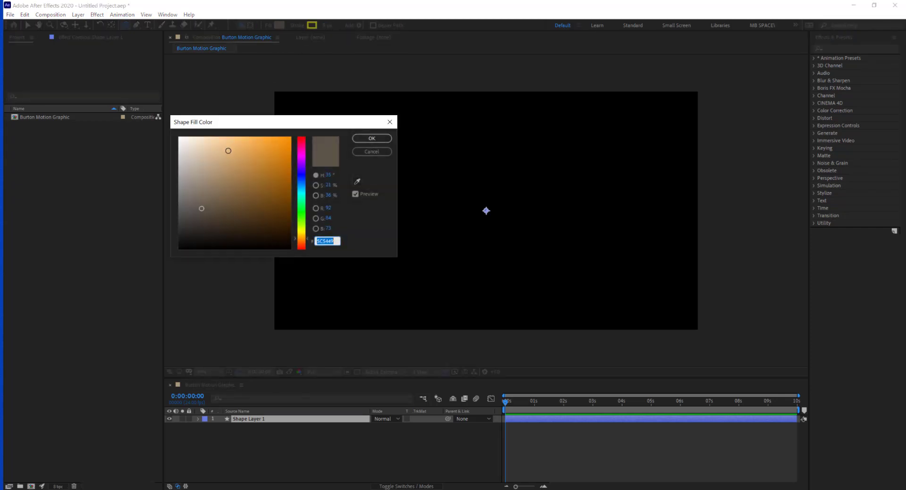
{"action": "left_click_drag", "start_coordinate": [303, 158], "coordinate": [303, 155]}
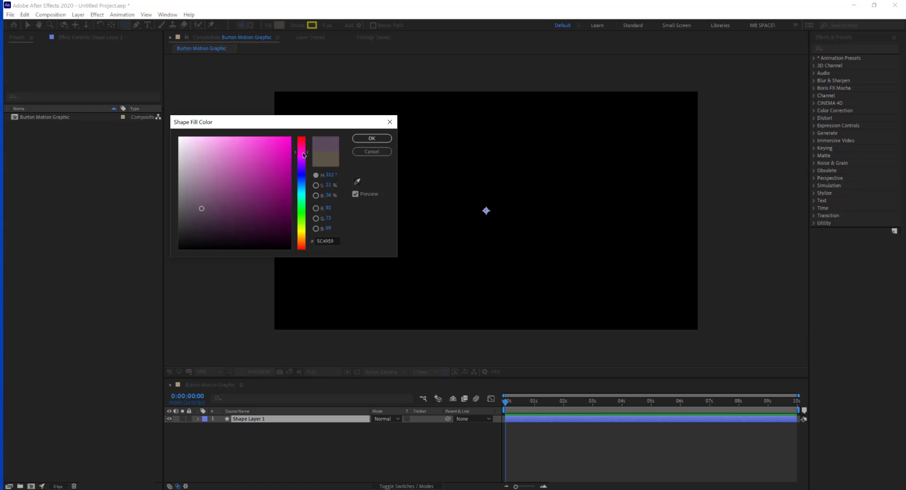
{"action": "left_click", "coordinate": [286, 141]}
{"action": "left_click", "coordinate": [372, 138]}
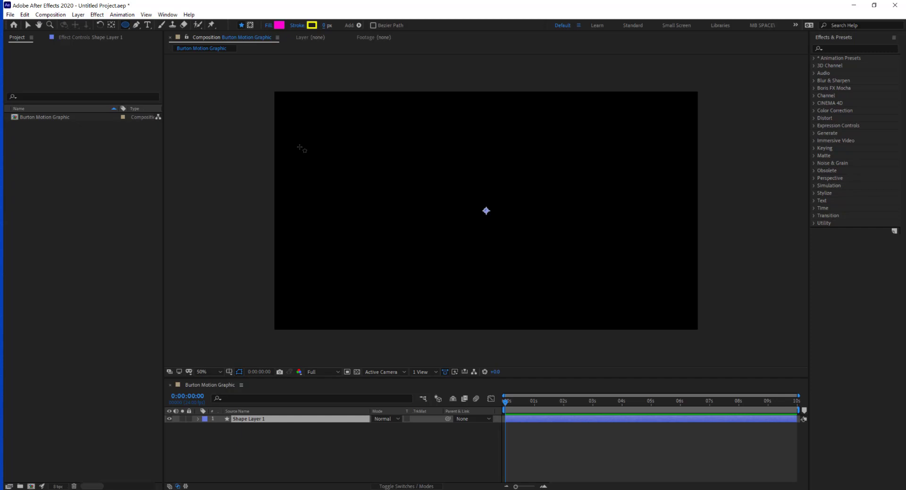
Draw a small circle in the upper-left area of the composition frame and move the layer's anchor point to the circle's center
{"action": "mouse_move", "coordinate": [299, 146]}
{"action": "left_mouse_down"}
{"action": "mouse_move", "coordinate": [331, 185]}
{"action": "mouse_move", "coordinate": [343, 187]}
{"action": "mouse_move", "coordinate": [340, 175]}
{"action": "mouse_move", "coordinate": [350, 204]}
{"action": "mouse_move", "coordinate": [333, 190]}
{"action": "mouse_move", "coordinate": [369, 193]}
{"action": "mouse_move", "coordinate": [347, 194]}
{"action": "mouse_move", "coordinate": [357, 204]}
{"action": "mouse_move", "coordinate": [334, 190]}
{"action": "left_mouse_up"}
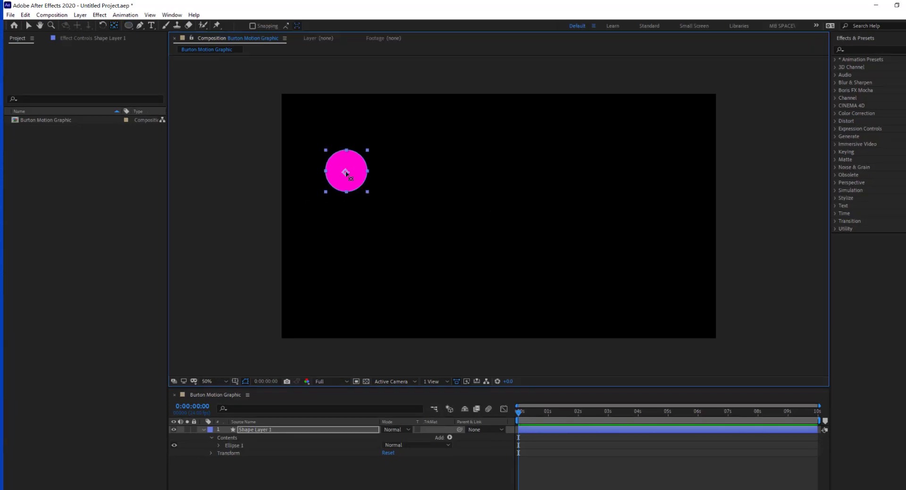
{"action": "key", "text": "period"}
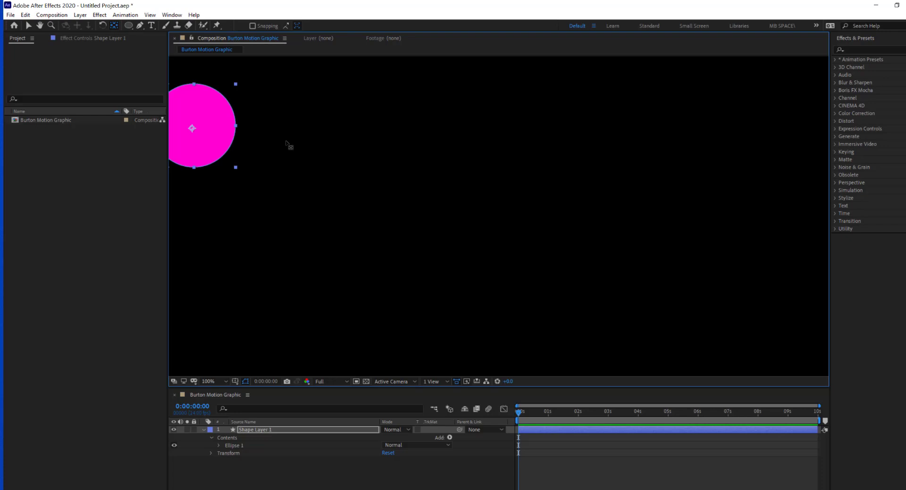
{"action": "key", "text": "h"}
{"action": "left_click_drag", "start_coordinate": [289, 182], "coordinate": [574, 259]}
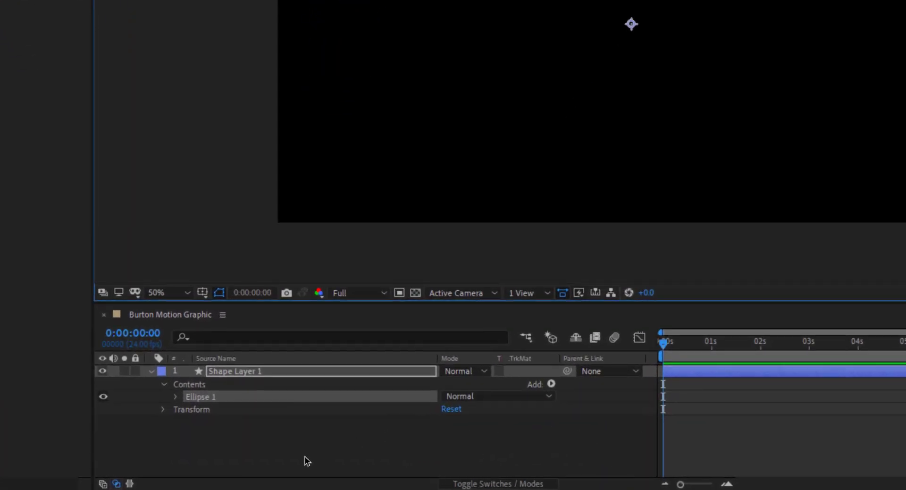
Examine the shape layer's ellipse path, stroke and fill contents and its position, scale, rotation and other transform properties
{"action": "left_click", "coordinate": [288, 470]}
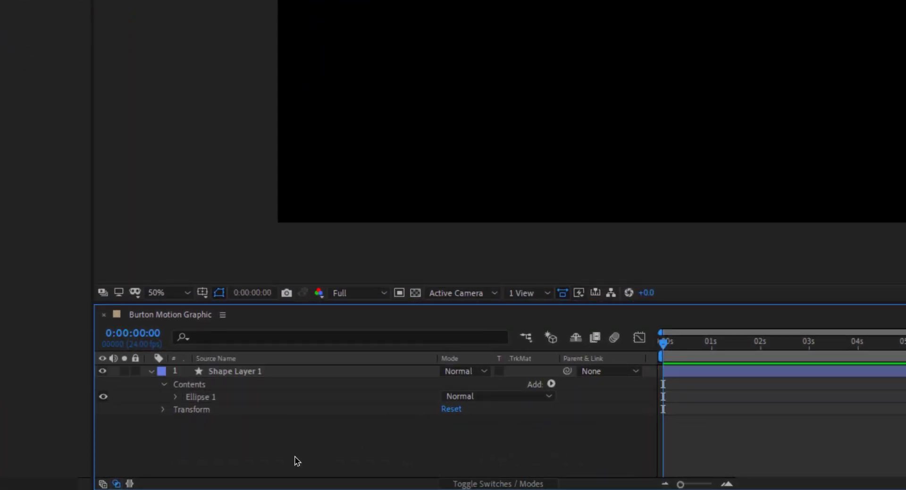
{"action": "left_click", "coordinate": [246, 376]}
{"action": "key", "text": "Return"}
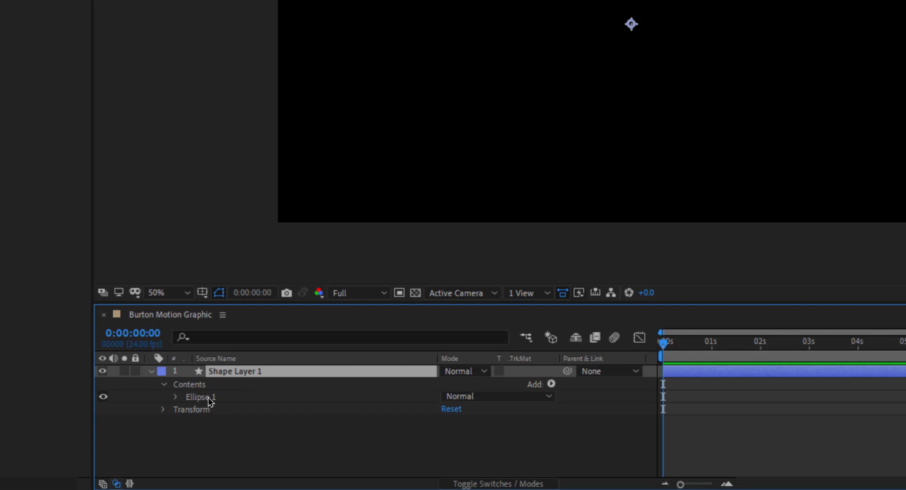
{"action": "left_click", "coordinate": [103, 397]}
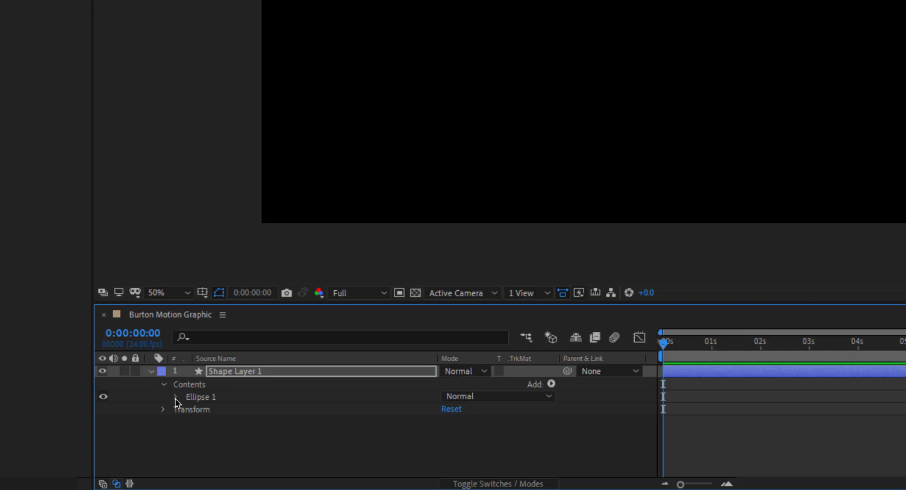
{"action": "left_click", "coordinate": [176, 398]}
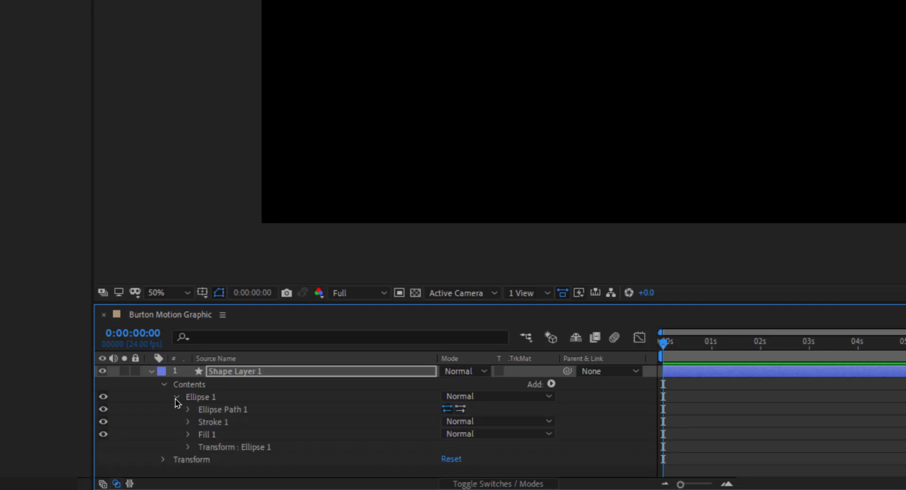
{"action": "left_click", "coordinate": [189, 422]}
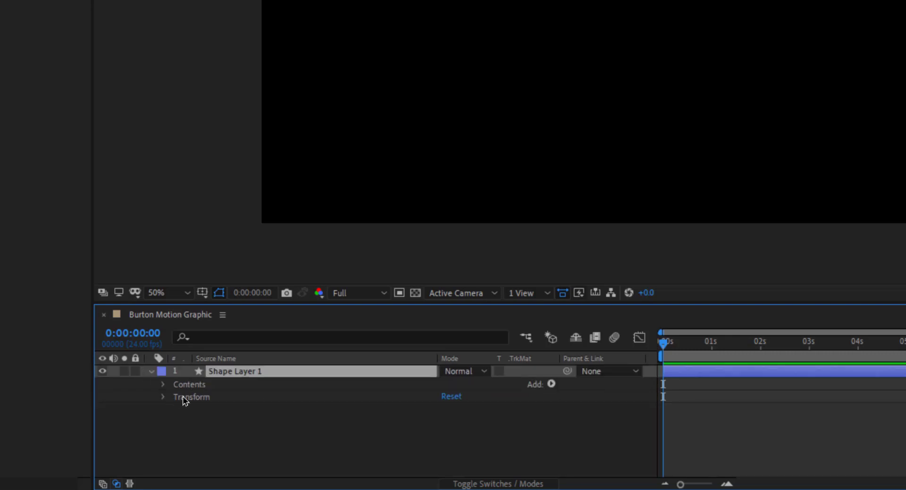
{"action": "left_click", "coordinate": [164, 397]}
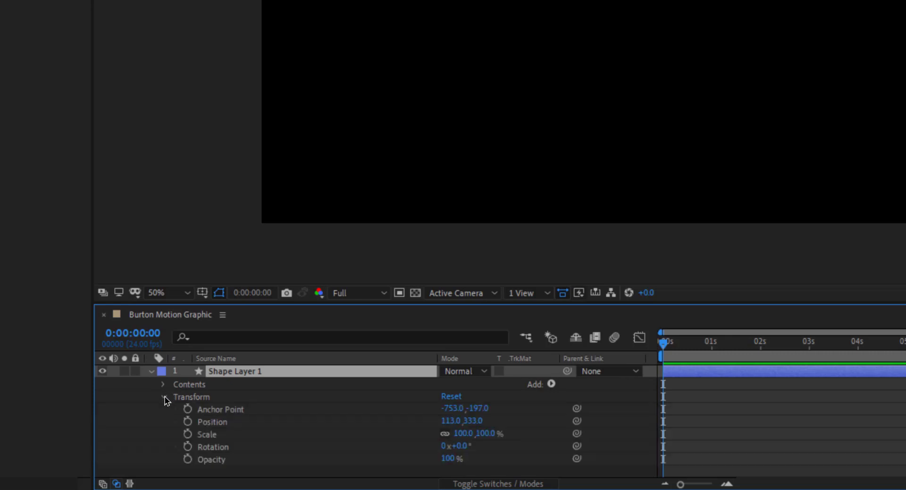
{"action": "left_click", "coordinate": [188, 423]}
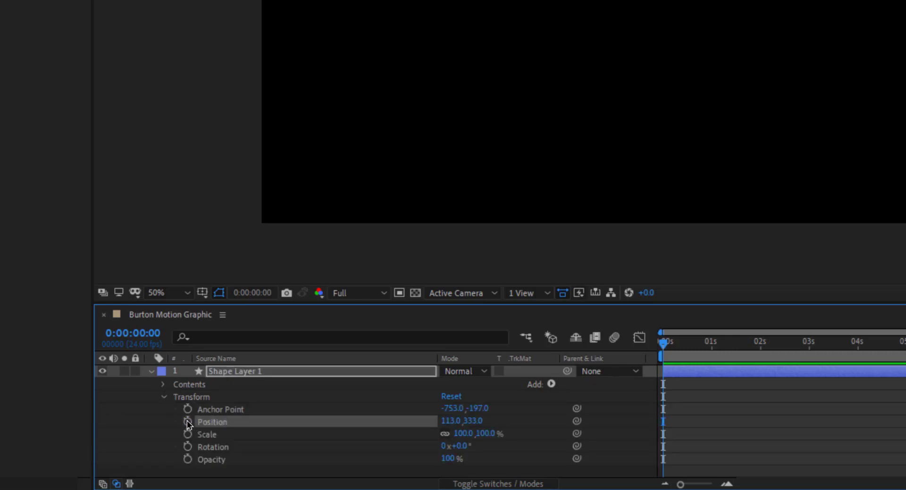
{"action": "left_click", "coordinate": [189, 434]}
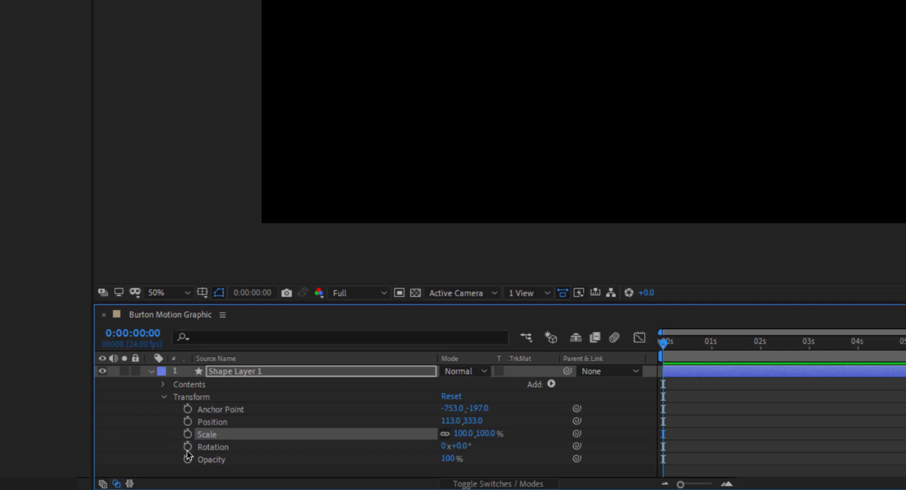
{"action": "left_click", "coordinate": [187, 451]}
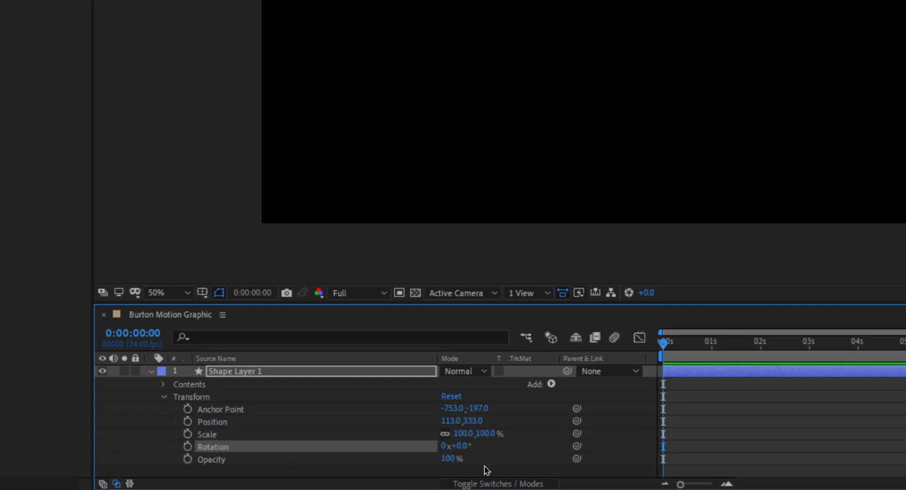